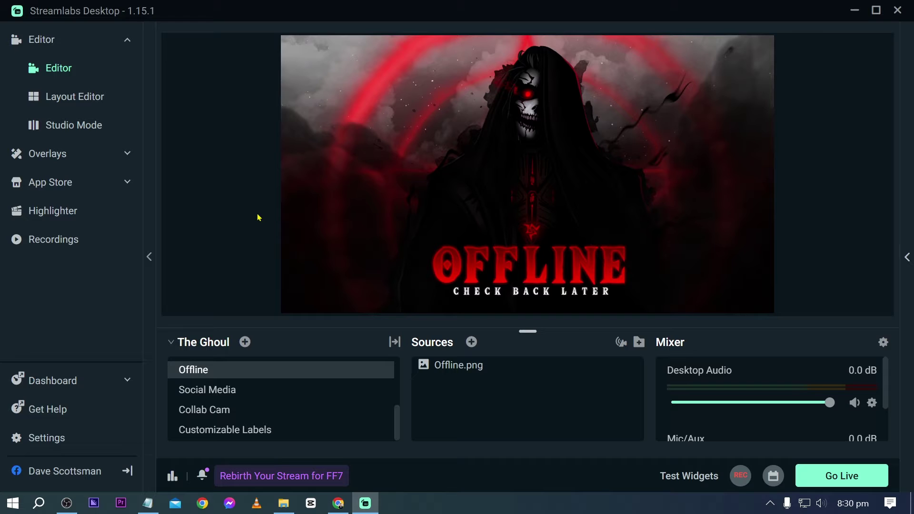
# - Show the Video settings and keep the base canvas resolution at 1920x1080
pyautogui.click(41, 440)
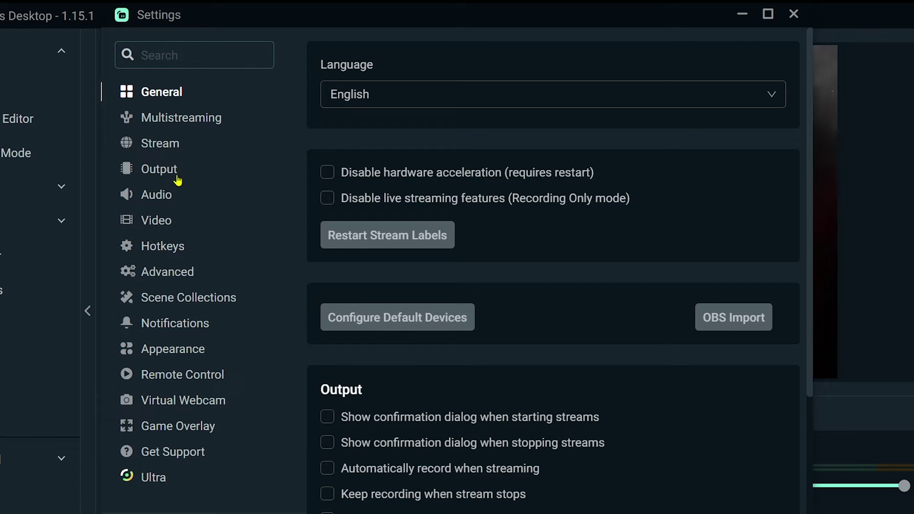
pyautogui.click(149, 223)
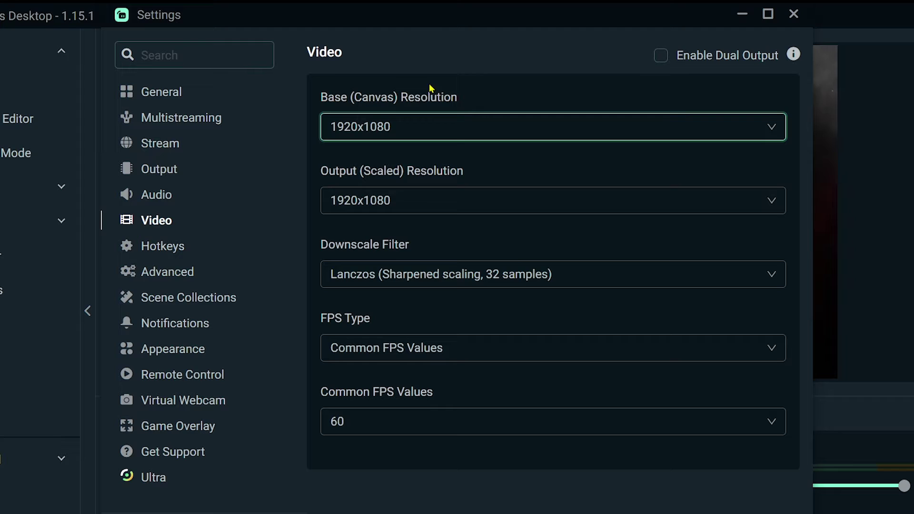
pyautogui.click(426, 125)
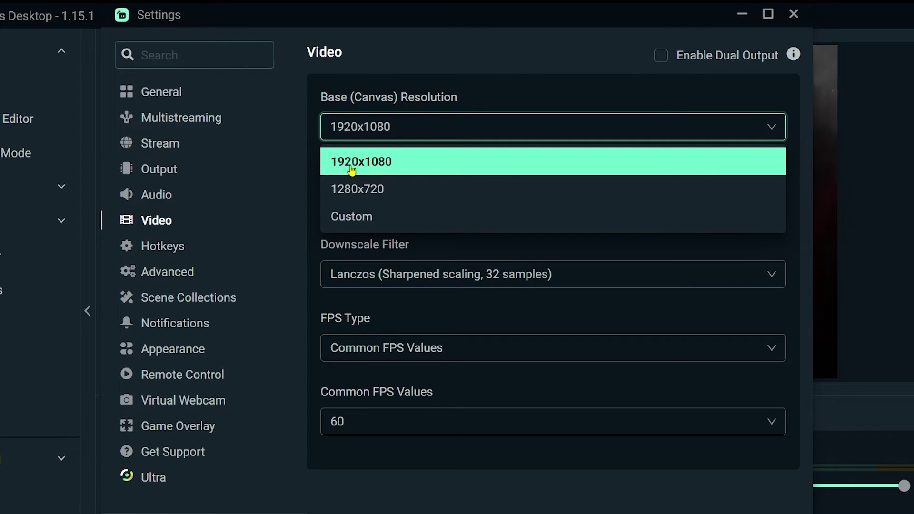
pyautogui.click(428, 106)
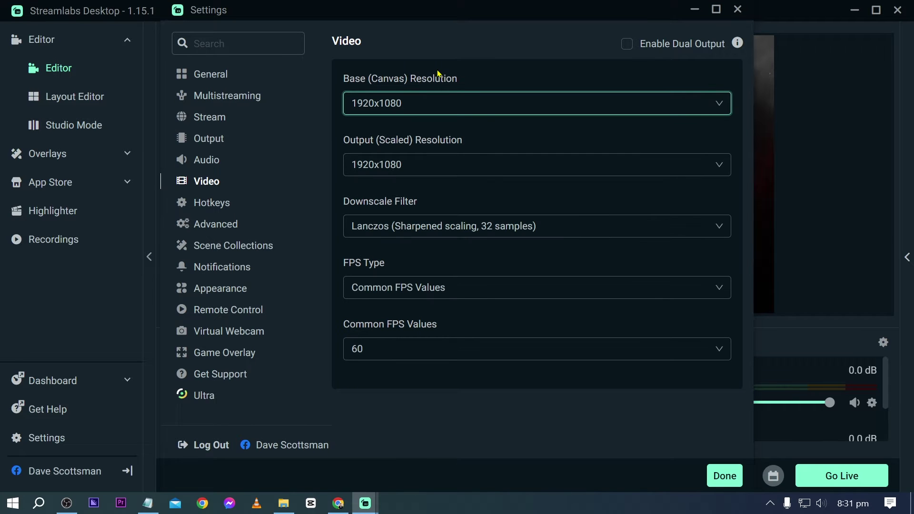
# - Search 'display' in Windows and confirm the screen resolution stays 1920 × 1080 (Recommended)
pyautogui.press('super')
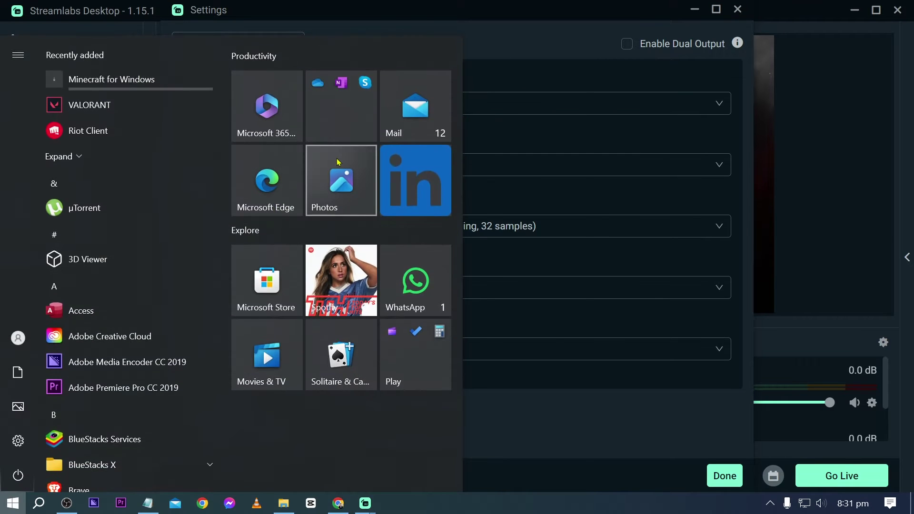
pyautogui.write('display')
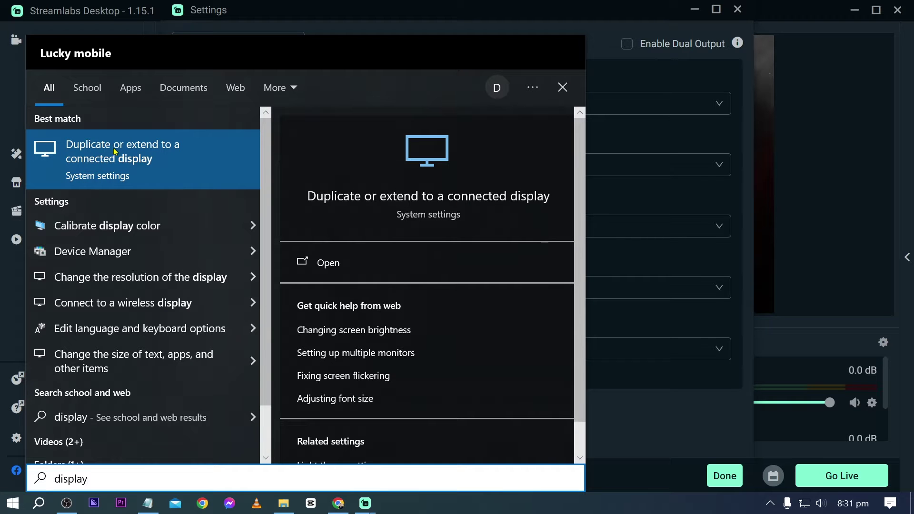
pyautogui.click(178, 146)
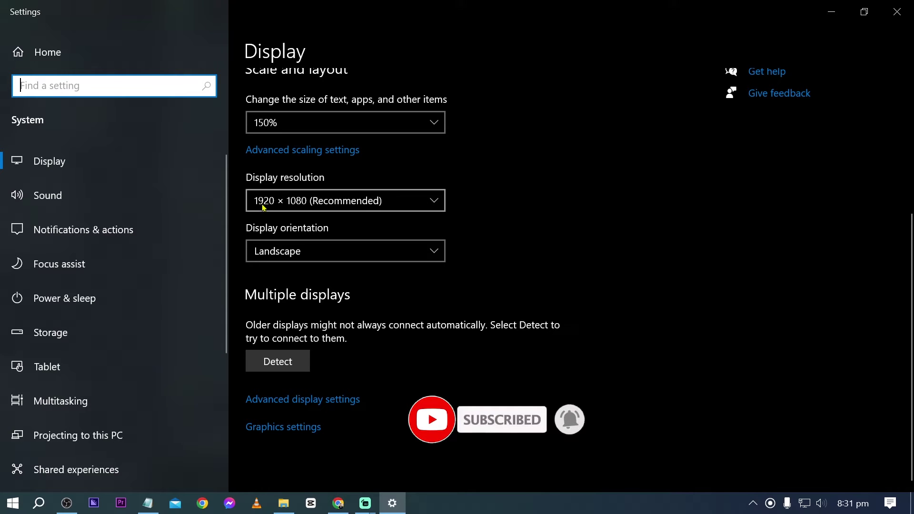
pyautogui.click(303, 205)
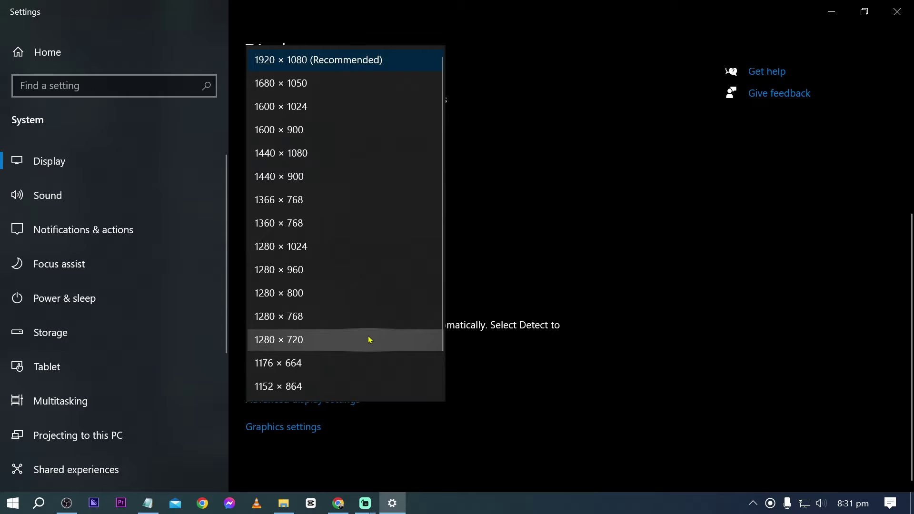
pyautogui.click(326, 67)
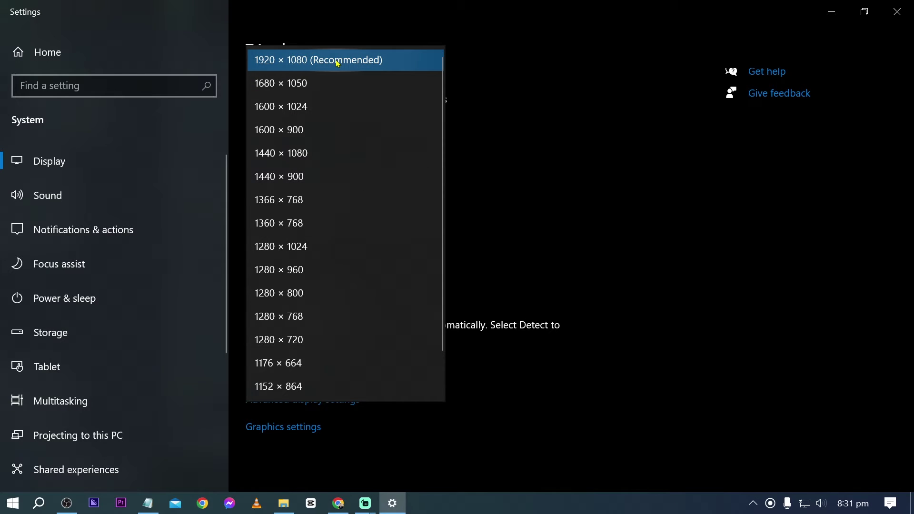
pyautogui.click(546, 76)
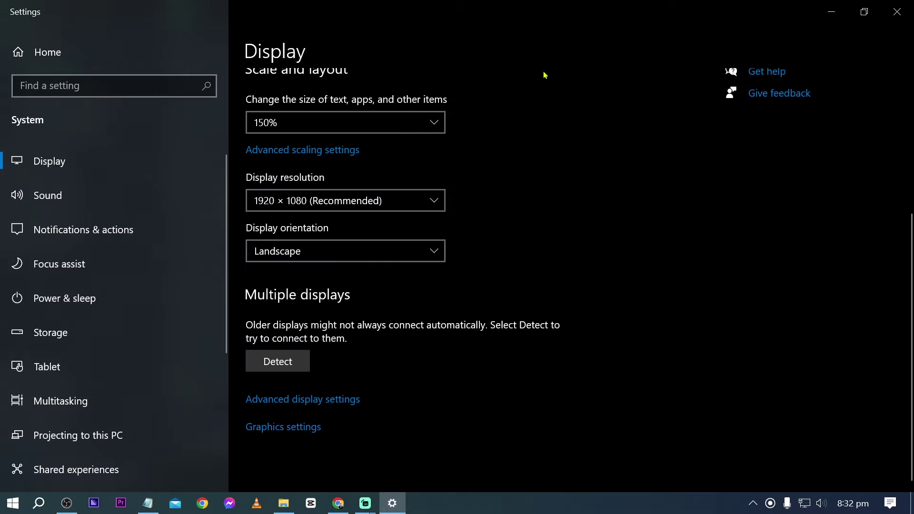
# - Close Windows Settings and keep the output scaled resolution at 1920x1080
pyautogui.click(897, 12)
pyautogui.click(383, 138)
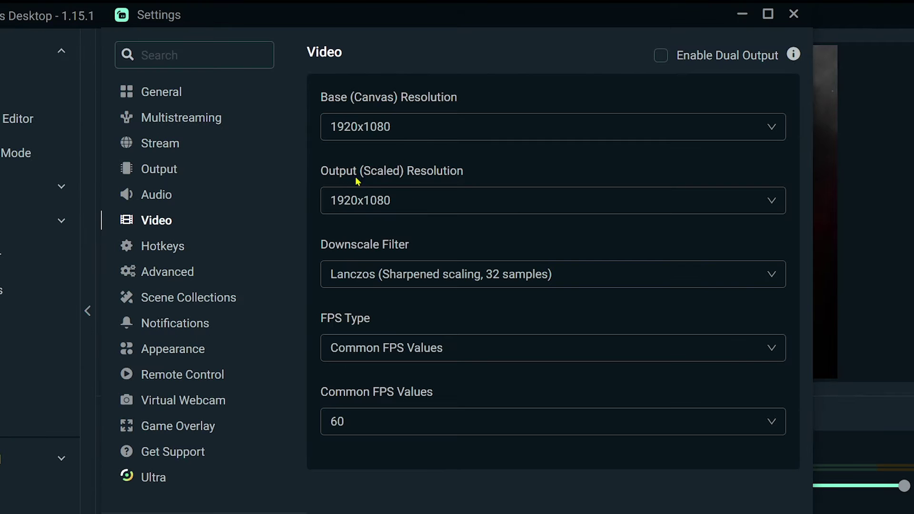
pyautogui.click(404, 199)
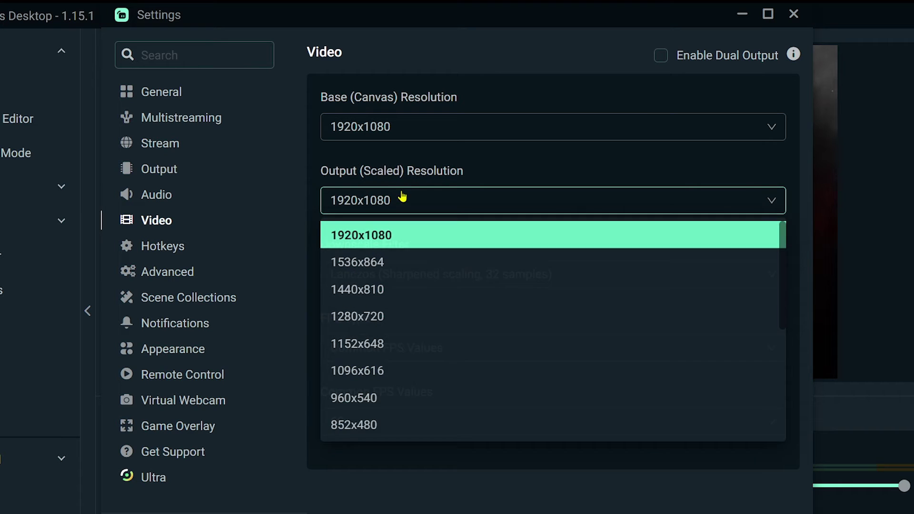
pyautogui.click(380, 245)
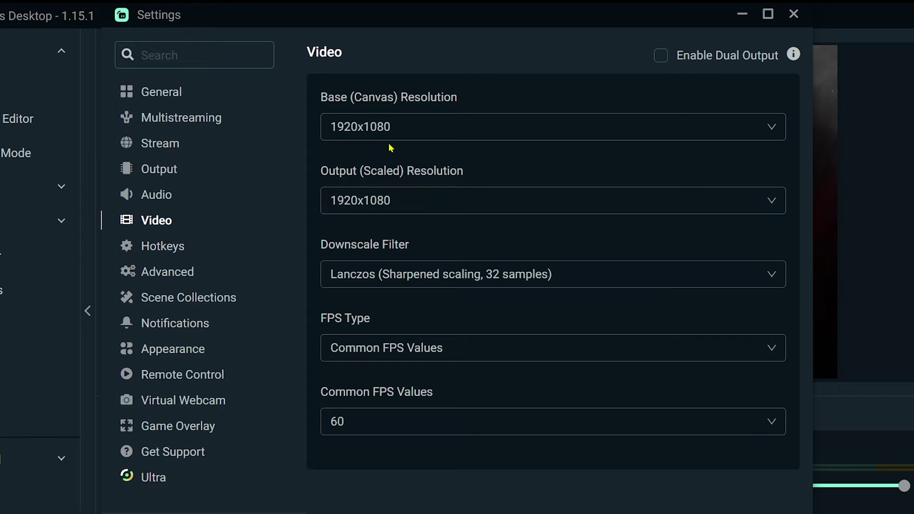
# - Try a 1280x720 output resolution, then set it back to 1920x1080
pyautogui.click(392, 202)
pyautogui.click(379, 316)
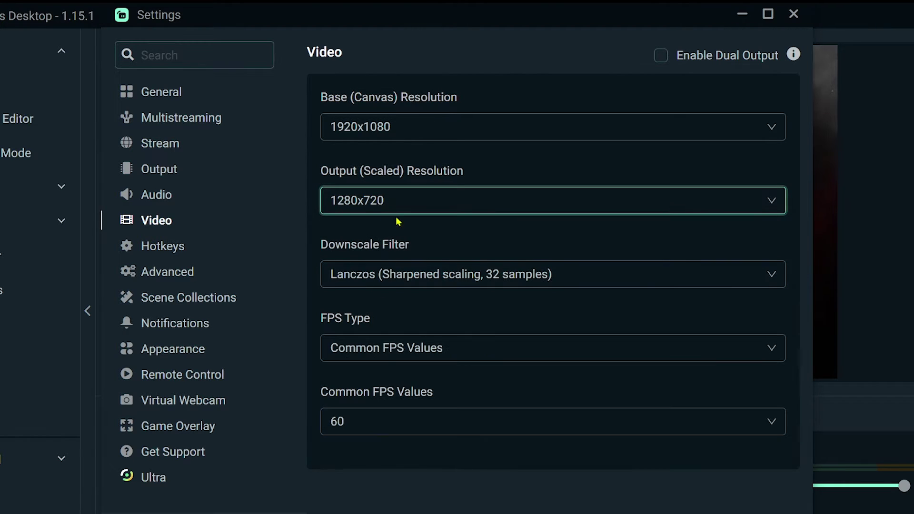
pyautogui.press('space')
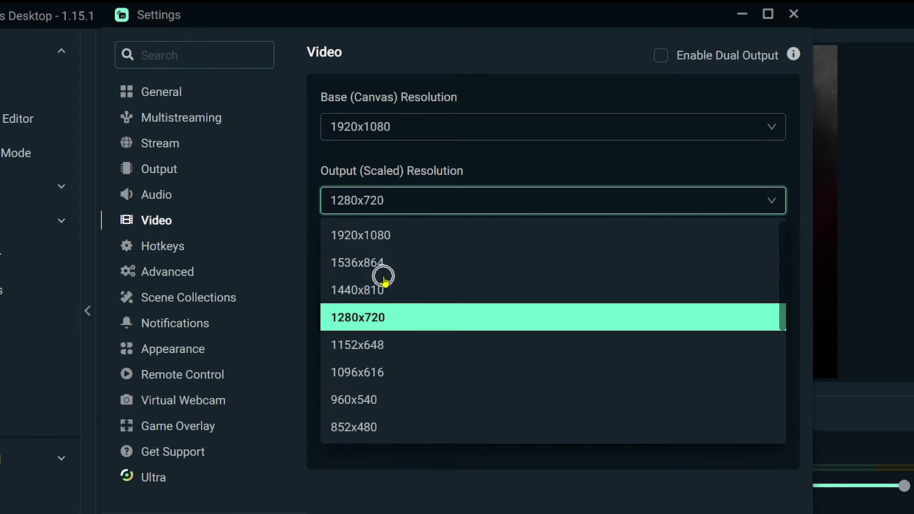
pyautogui.click(473, 161)
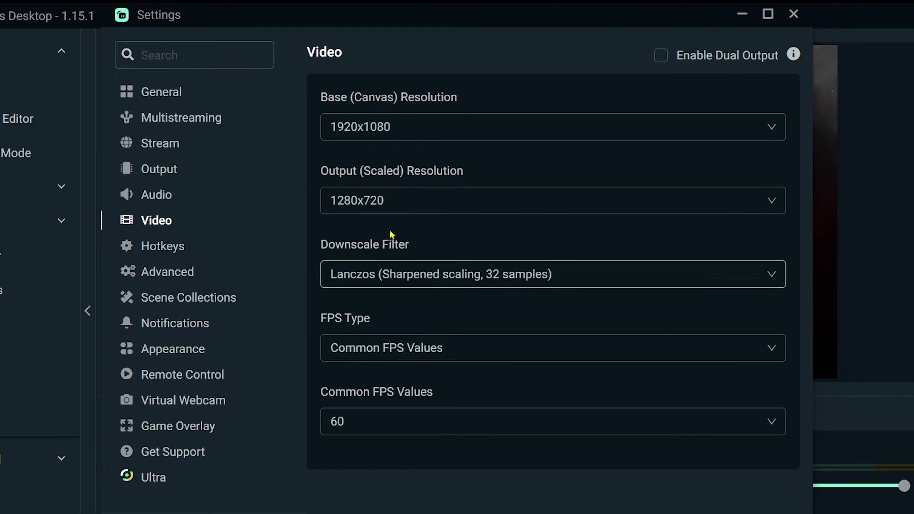
pyautogui.click(388, 205)
pyautogui.click(384, 237)
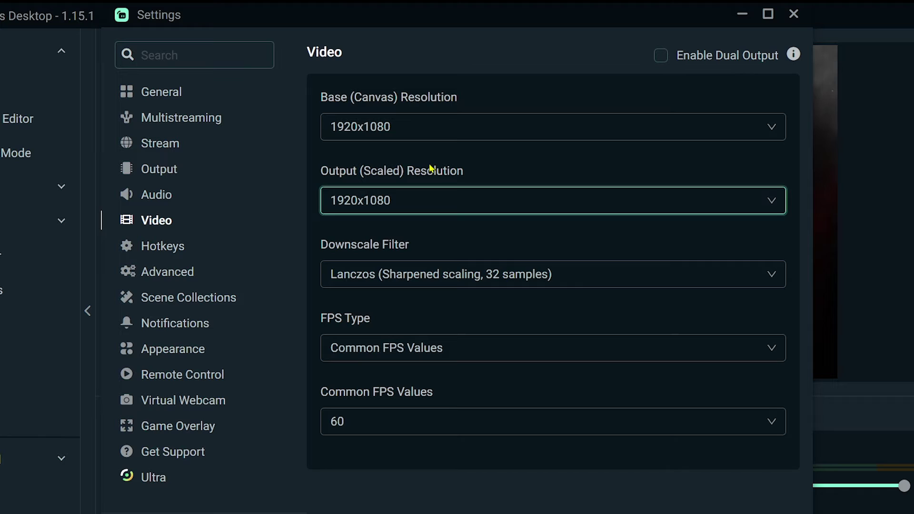
pyautogui.click(375, 99)
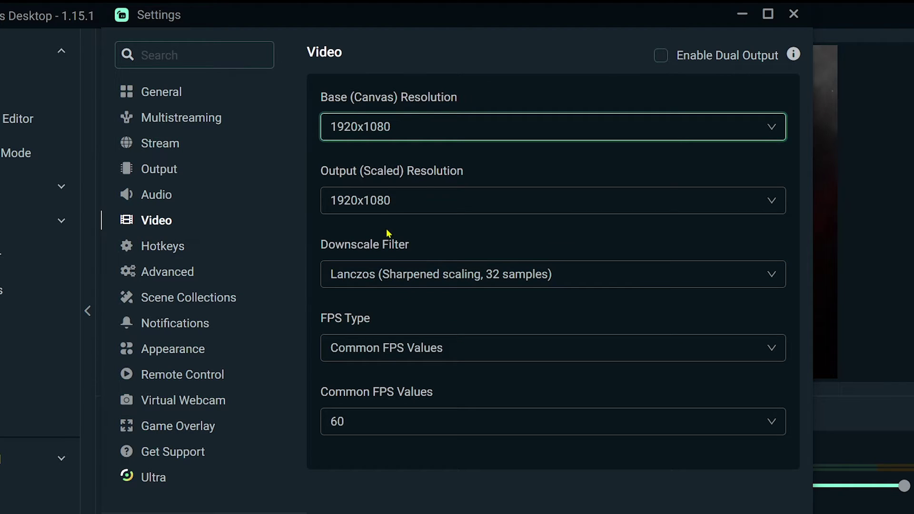
pyautogui.click(386, 280)
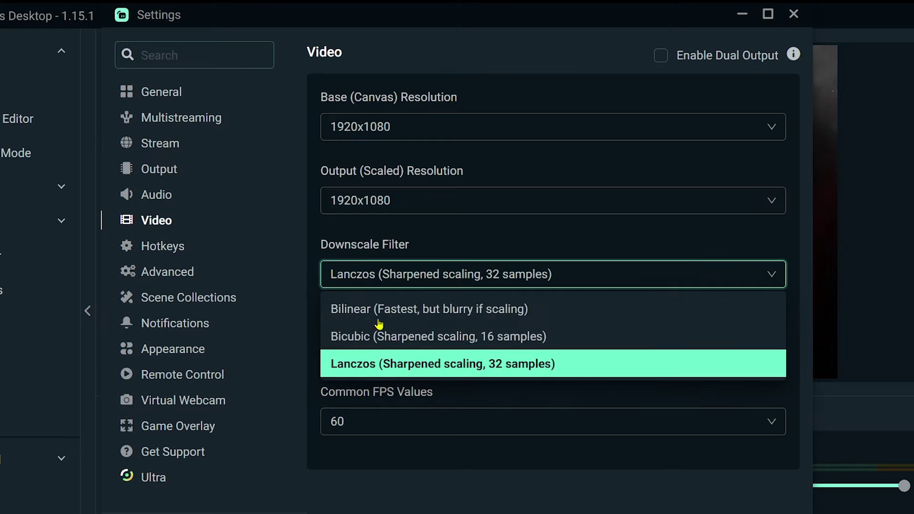
pyautogui.click(367, 371)
pyautogui.click(390, 242)
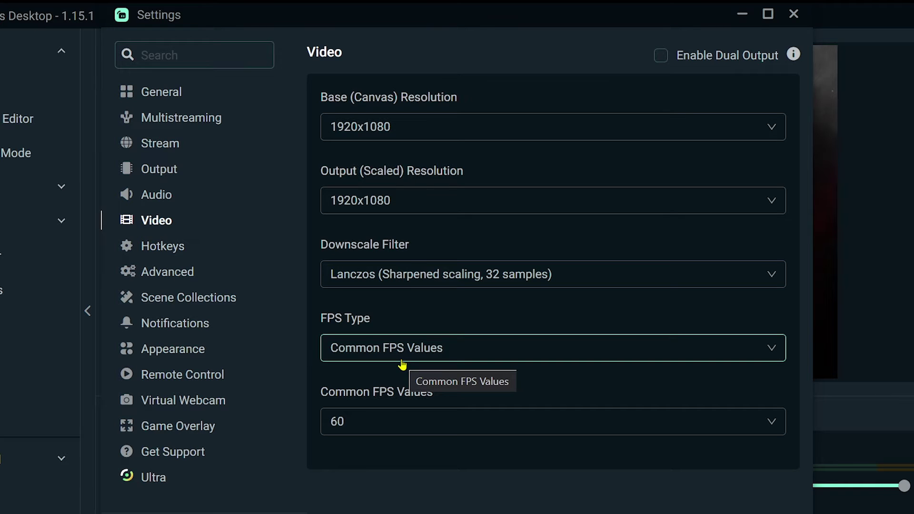
# - Set the streaming encoder to NVIDIA NVENC H.264 with CBR rate control
pyautogui.click(160, 170)
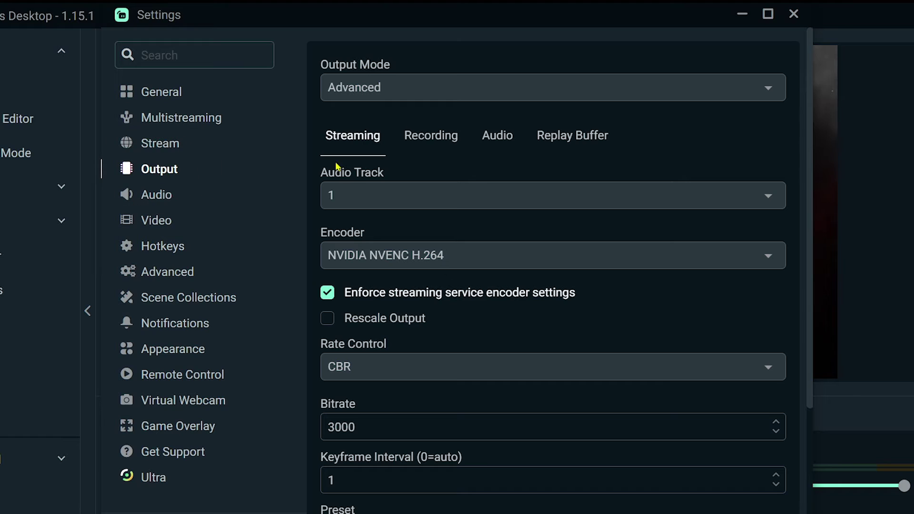
pyautogui.click(352, 147)
pyautogui.click(386, 259)
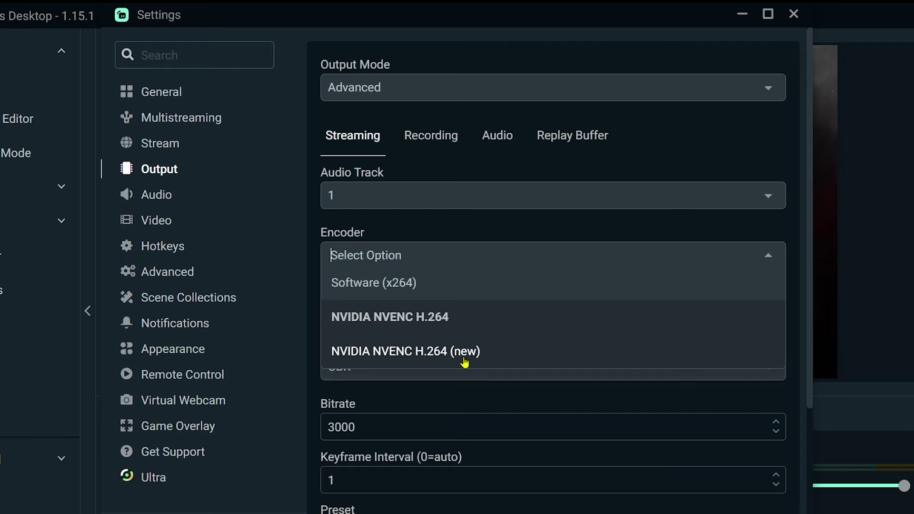
pyautogui.click(445, 318)
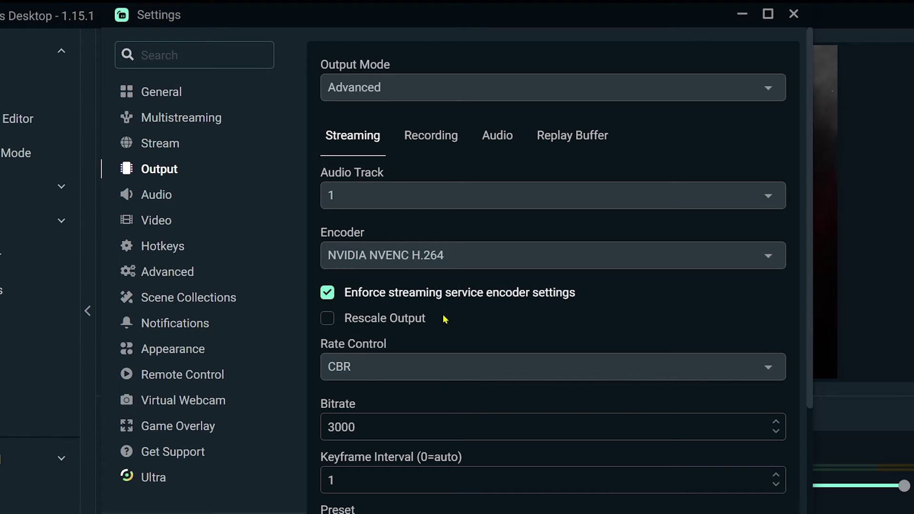
pyautogui.scroll(-4, 434, 320)
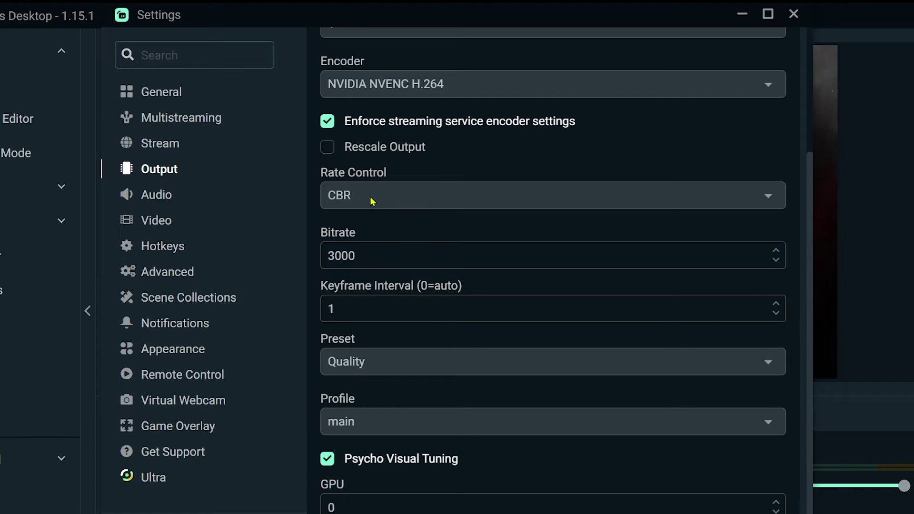
pyautogui.click(372, 200)
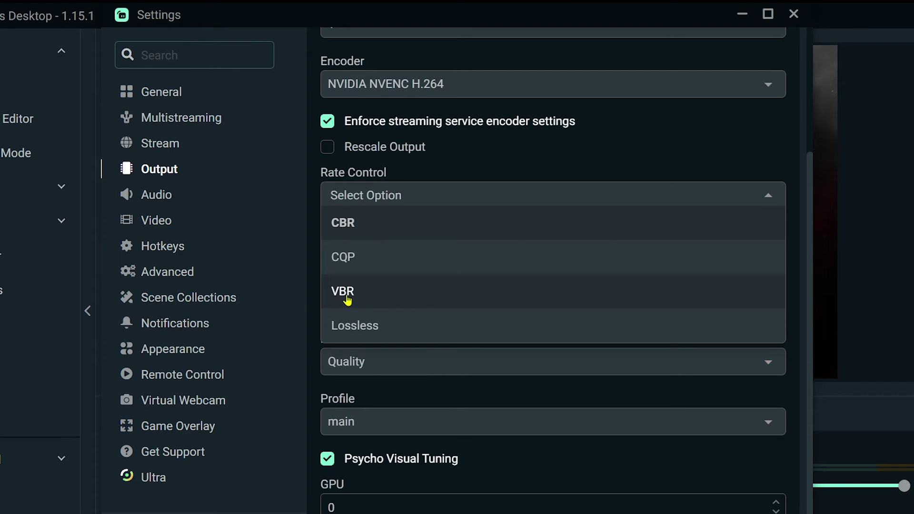
pyautogui.click(401, 172)
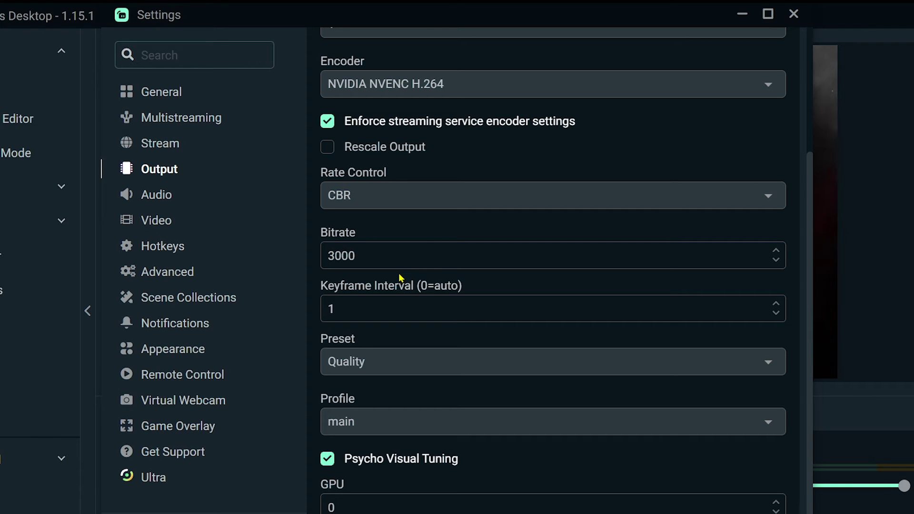
# - Change the stream bitrate from 3000 to 6000
pyautogui.click(379, 257)
pyautogui.doubleClick(372, 253)
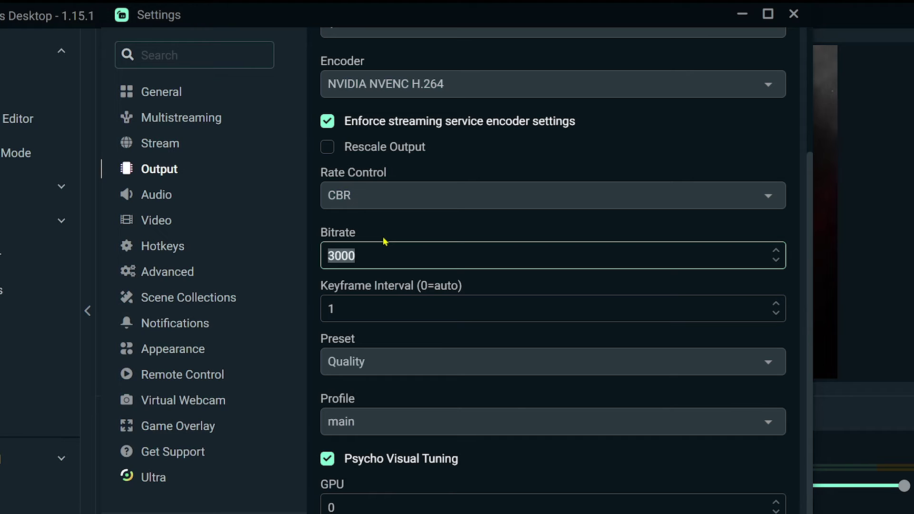
pyautogui.write('8000')
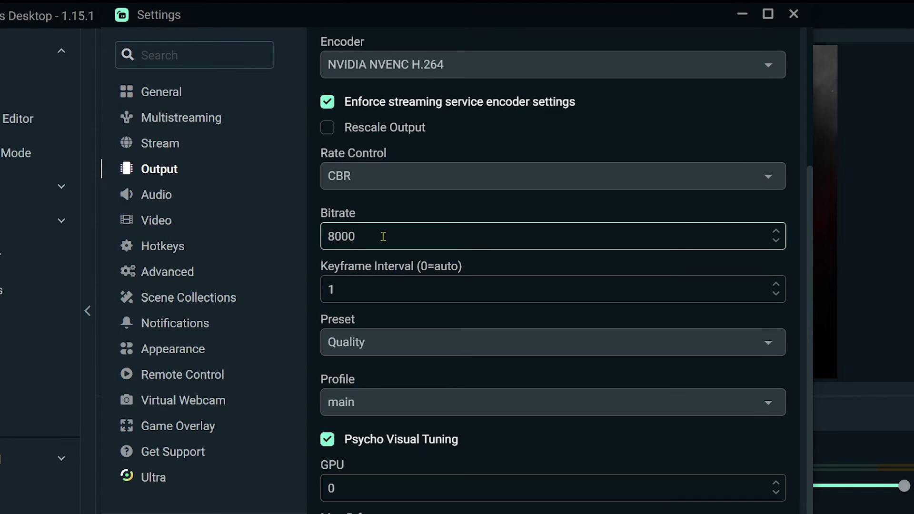
pyautogui.doubleClick(383, 237)
pyautogui.write('6000')
pyautogui.doubleClick(383, 236)
pyautogui.click(376, 212)
# - Set the keyframe interval to 2 and keep the Quality preset
pyautogui.scroll(-1, 358, 315)
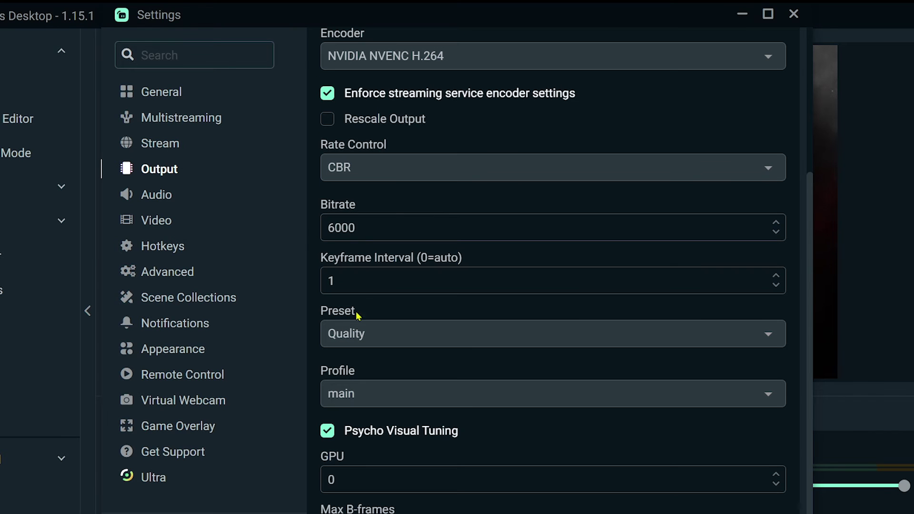
pyautogui.doubleClick(367, 277)
pyautogui.write('2')
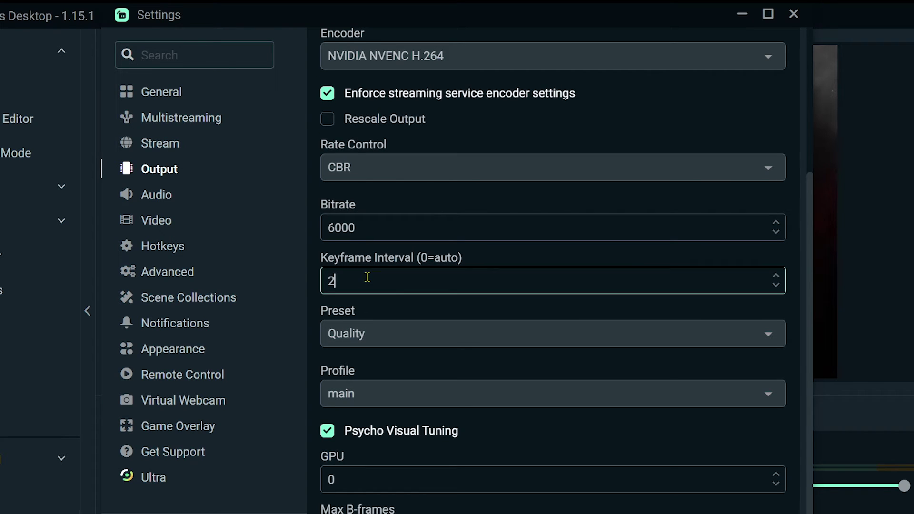
pyautogui.click(358, 333)
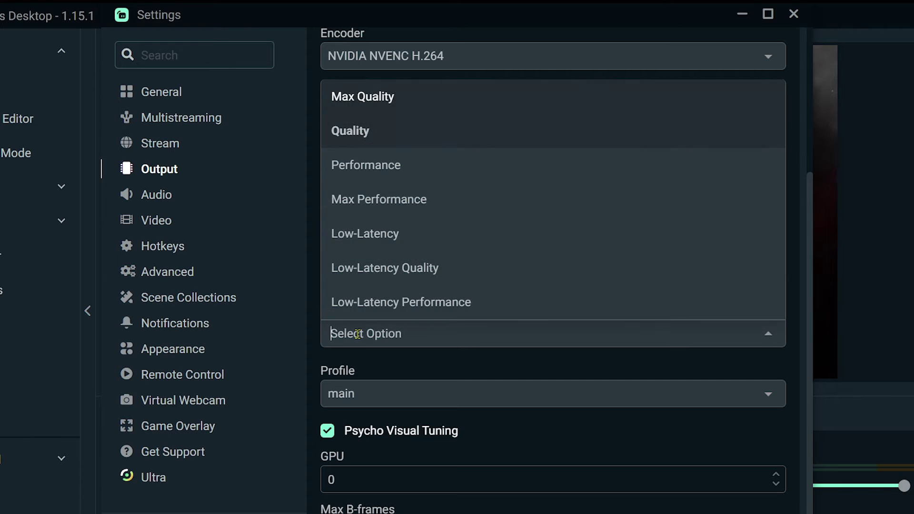
pyautogui.click(367, 142)
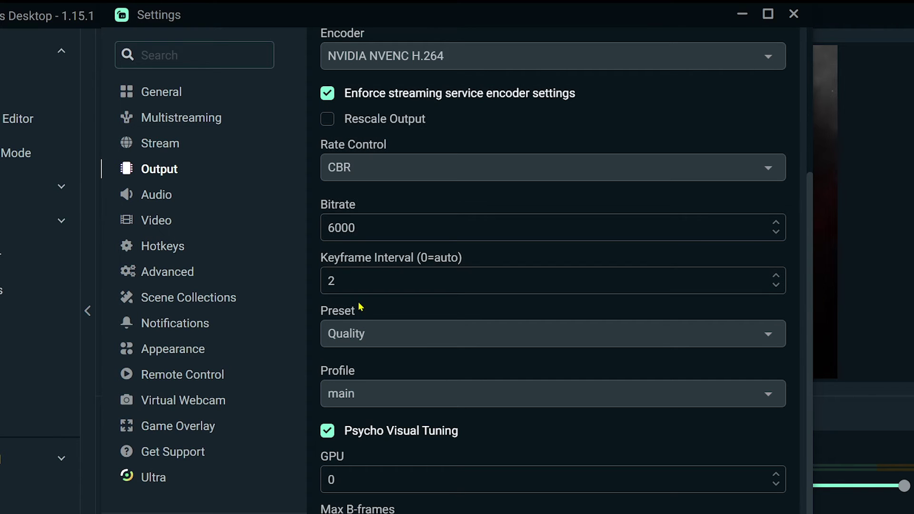
pyautogui.click(360, 336)
pyautogui.click(372, 128)
# - Keep the Track 1 and Track 2 audio bitrates at 320
pyautogui.scroll(2, 527, 450)
pyautogui.scroll(-2, 527, 451)
pyautogui.scroll(4, 527, 451)
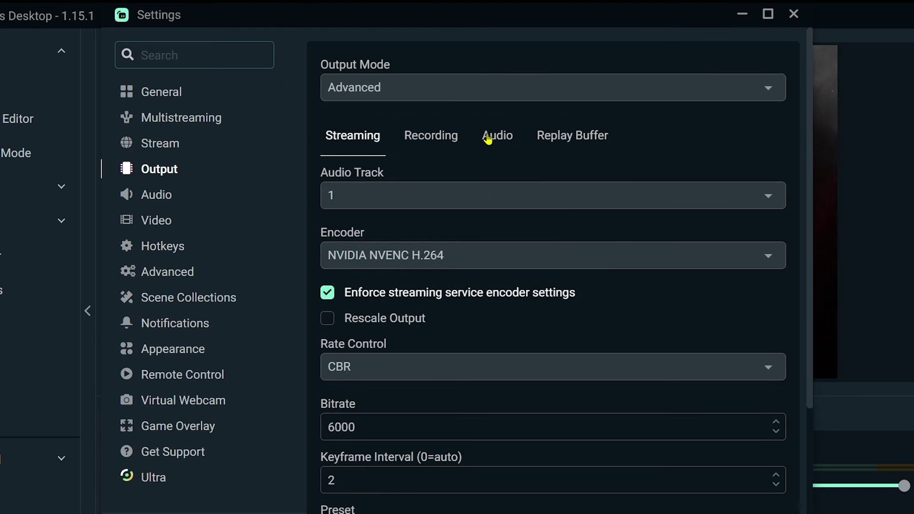
pyautogui.click(489, 136)
pyautogui.scroll(-2, 349, 176)
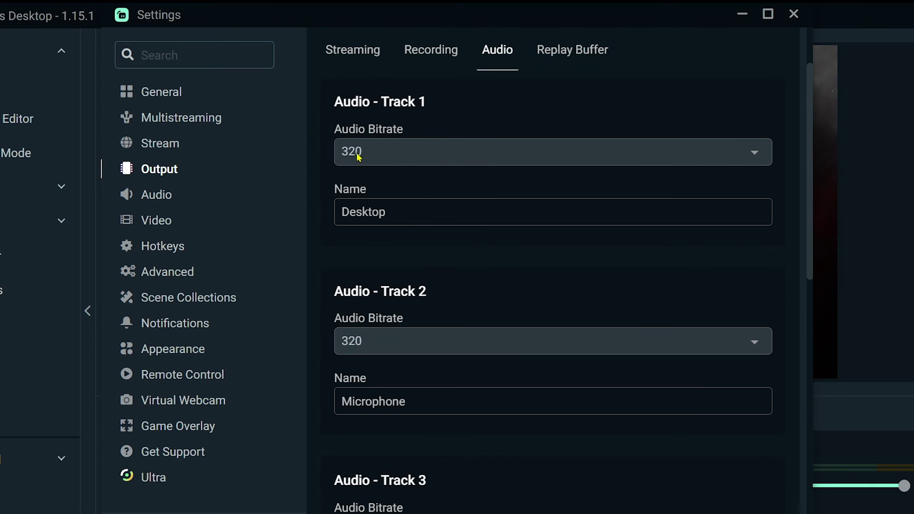
pyautogui.click(381, 155)
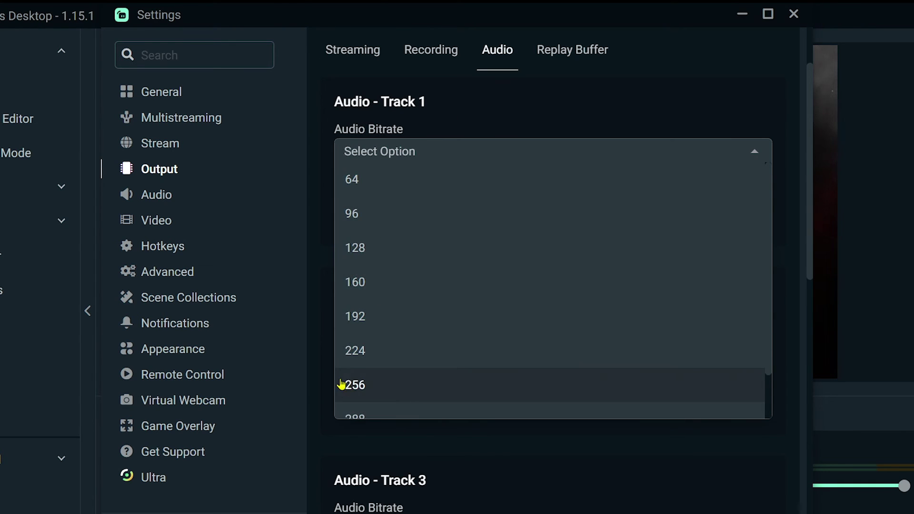
pyautogui.scroll(-2, 352, 388)
pyautogui.click(373, 399)
pyautogui.click(386, 338)
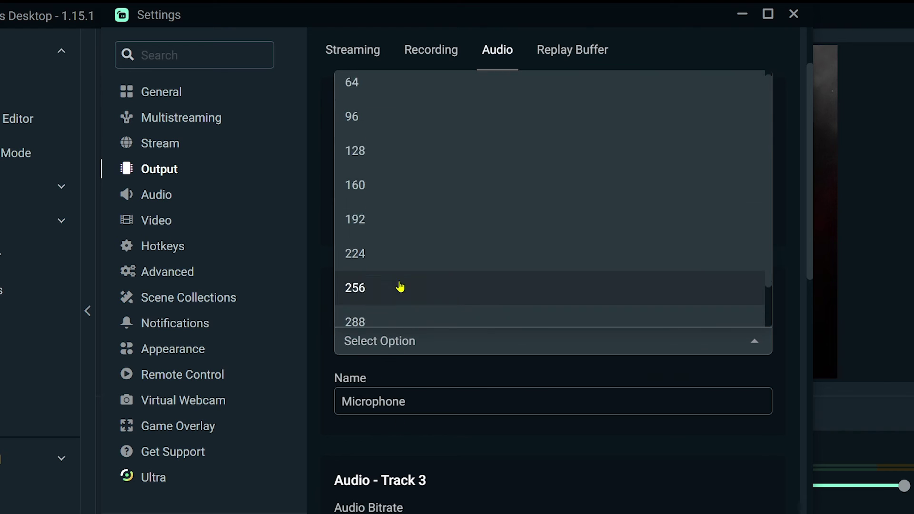
pyautogui.scroll(-2, 395, 295)
pyautogui.click(388, 310)
# - Leave the track names Desktop, Microphone and Music unchanged, then save and close Settings
pyautogui.scroll(-4, 389, 415)
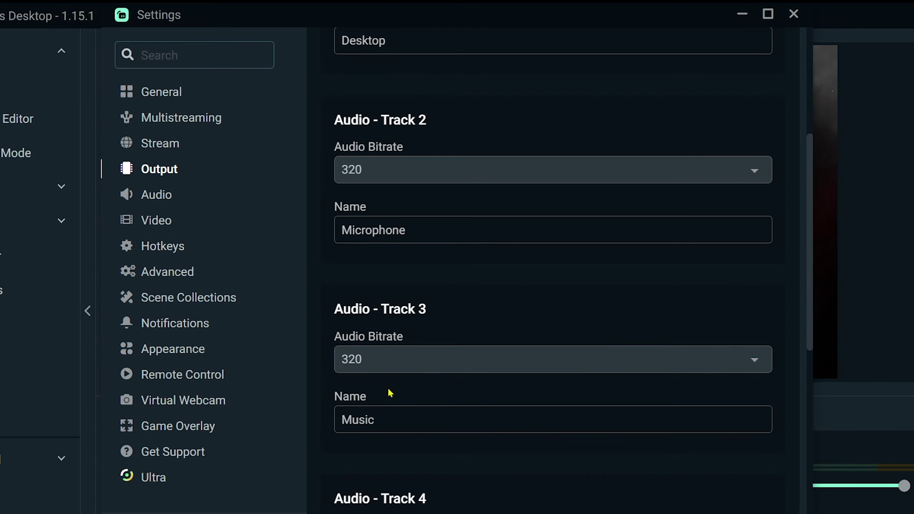
pyautogui.scroll(5, 391, 394)
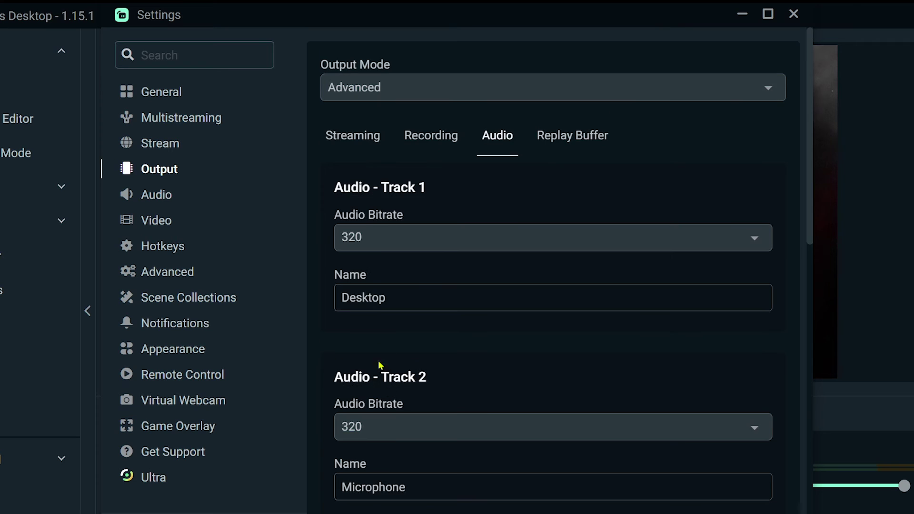
pyautogui.click(399, 302)
pyautogui.hotkey('ctrl', 'a')
pyautogui.click(416, 342)
pyautogui.scroll(-2, 418, 342)
pyautogui.click(438, 405)
pyautogui.hotkey('ctrl', 'a')
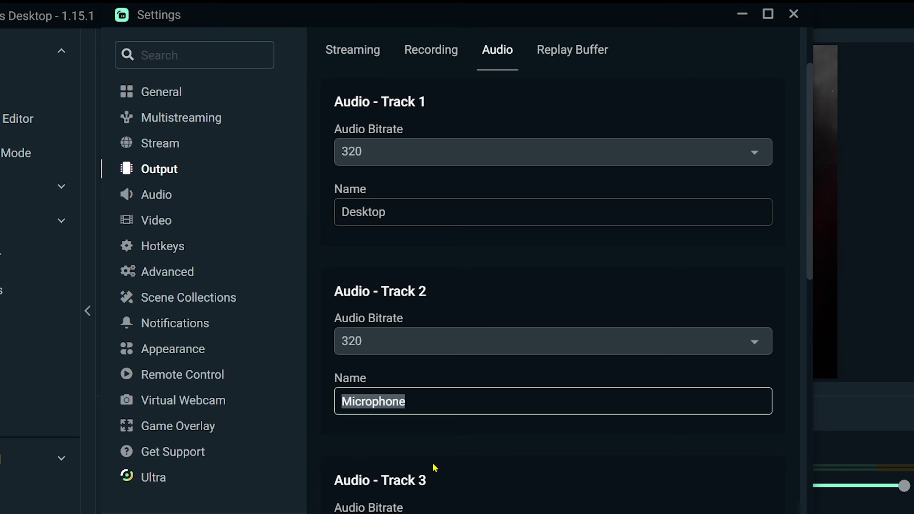
pyautogui.scroll(-7, 422, 450)
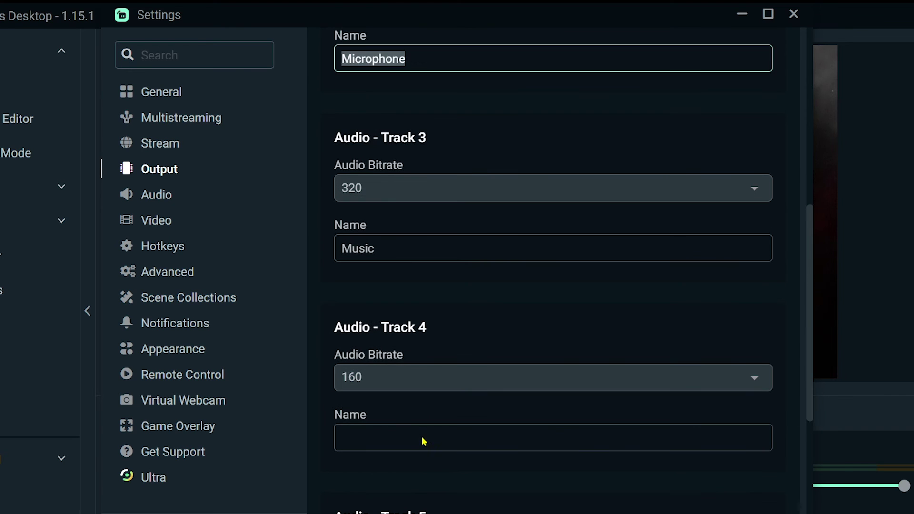
pyautogui.click(393, 247)
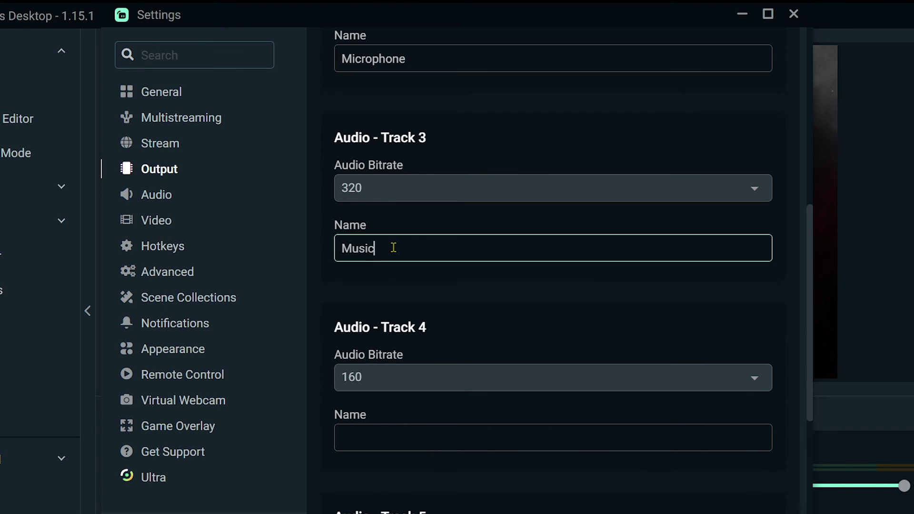
pyautogui.click(400, 288)
pyautogui.scroll(6, 465, 377)
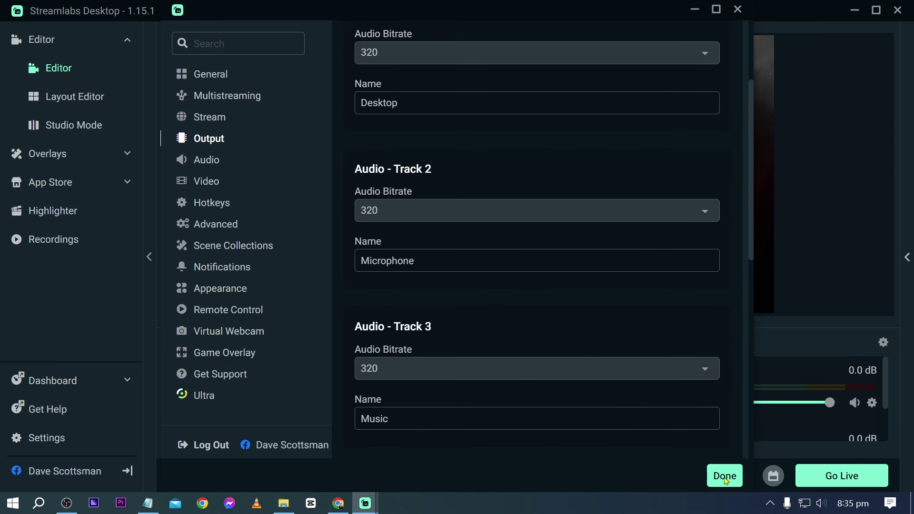
pyautogui.click(725, 476)
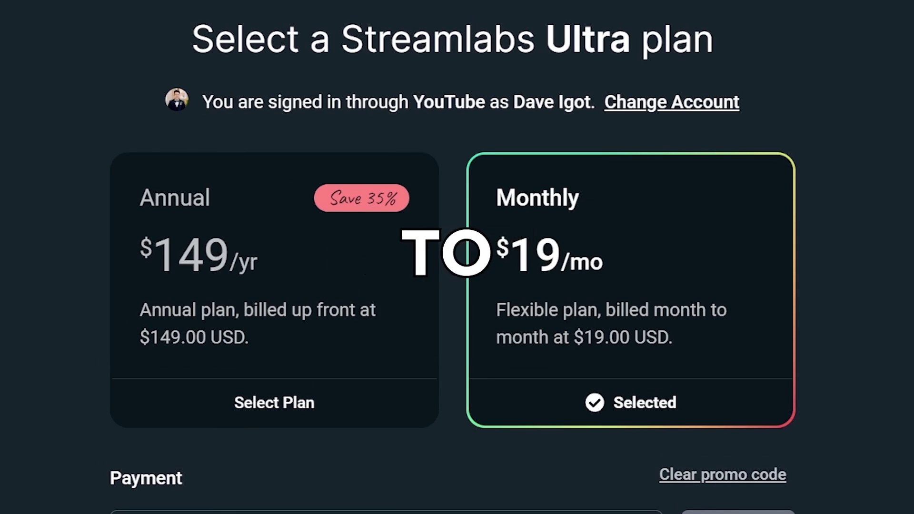
# - Scroll down through the Streamlabs Ultra plan pricing page
pyautogui.scroll(-1, 336, 222)
pyautogui.scroll(-5, 336, 222)
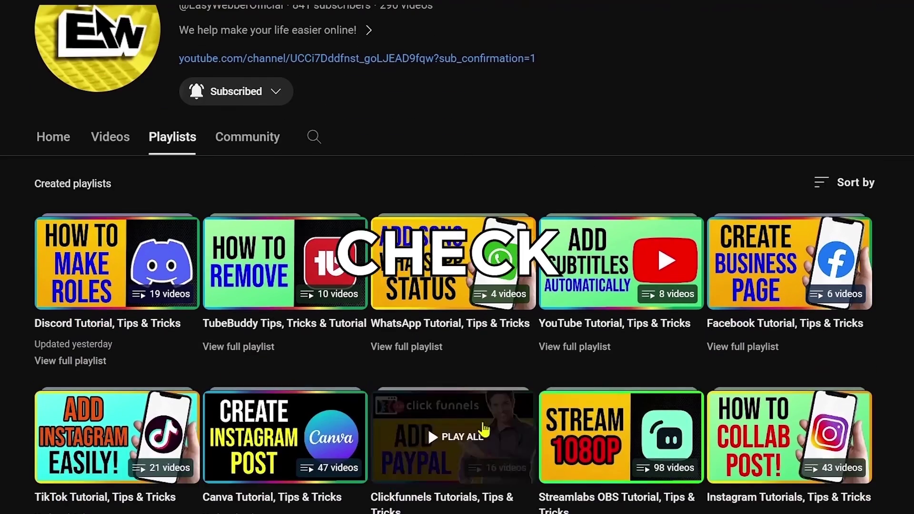
# - Play the first video of the Streamlabs OBS playlist
pyautogui.click(596, 426)
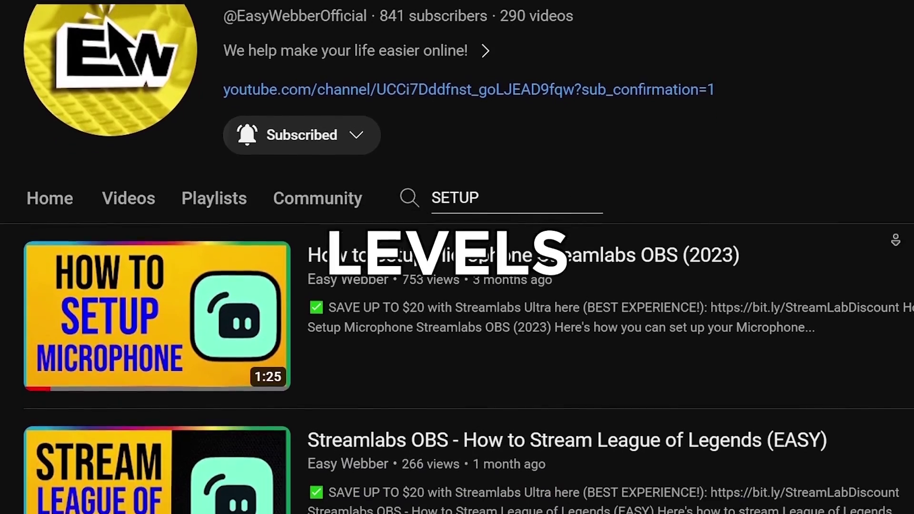
pyautogui.scroll(-15, 457, 285)
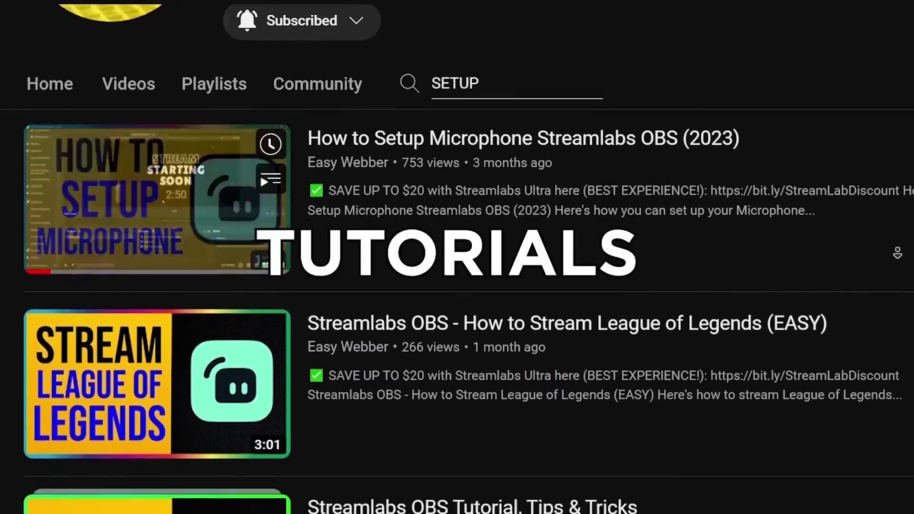
pyautogui.scroll(-10, 898, 285)
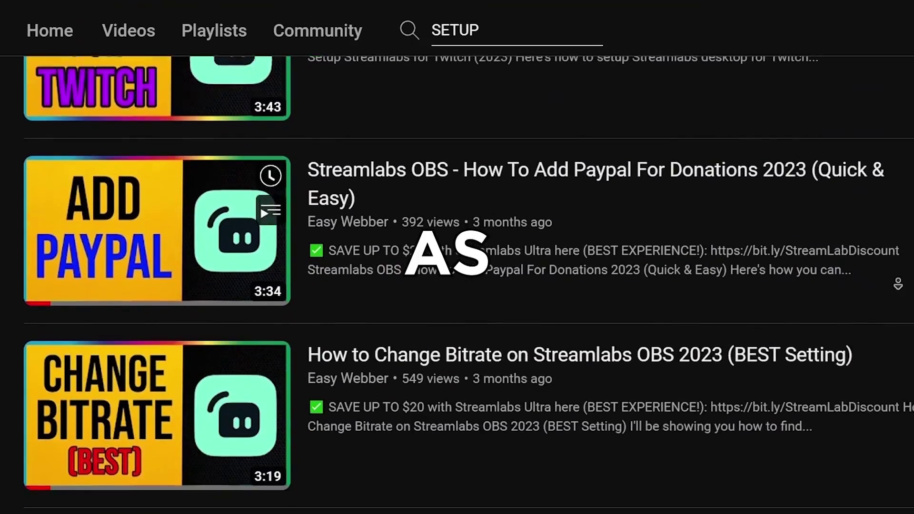
pyautogui.click(168, 295)
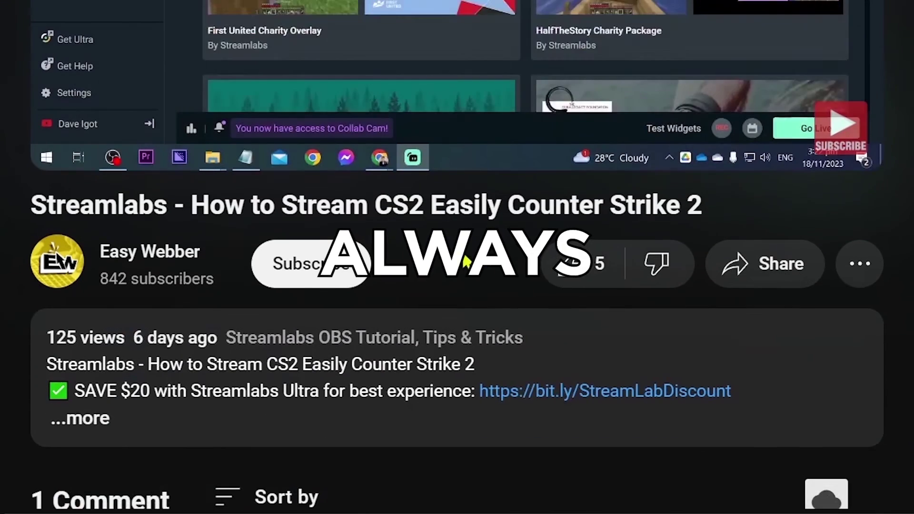
# - Subscribe to the channel, check its notification options, and like the CS2 streaming video
pyautogui.click(402, 282)
pyautogui.click(402, 282)
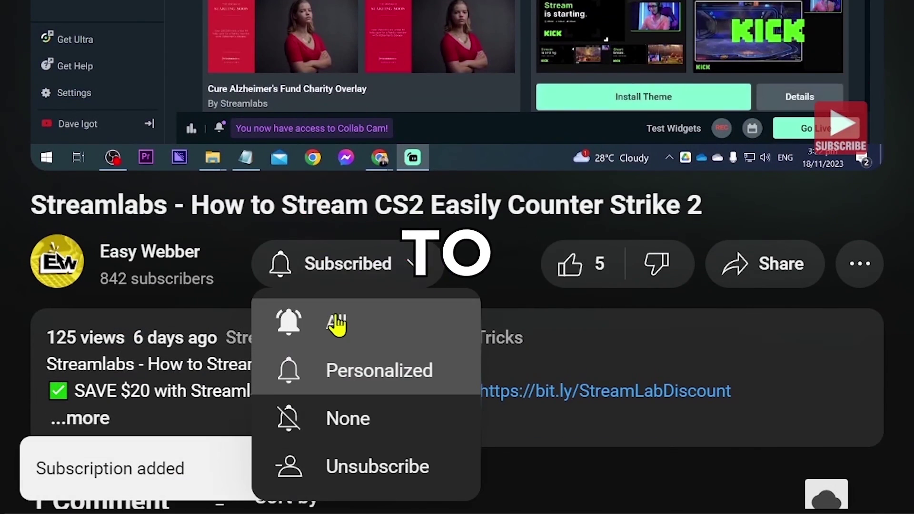
pyautogui.click(574, 284)
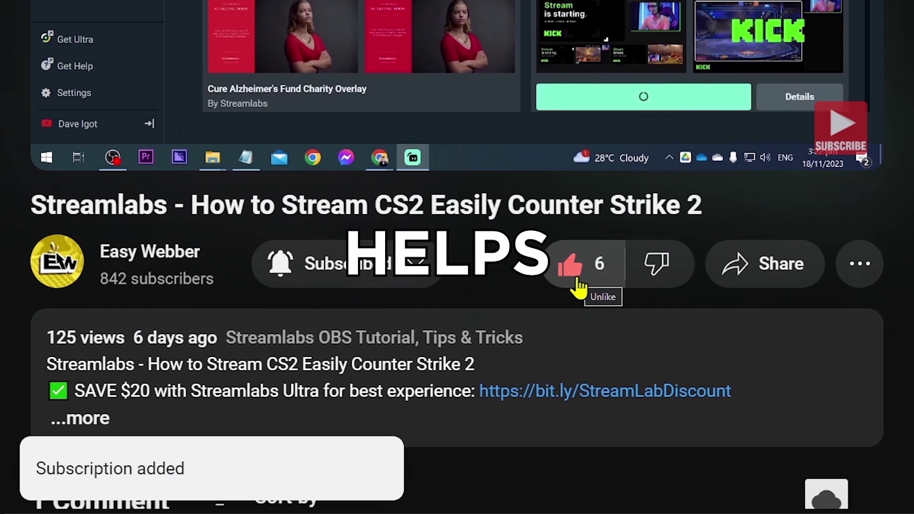